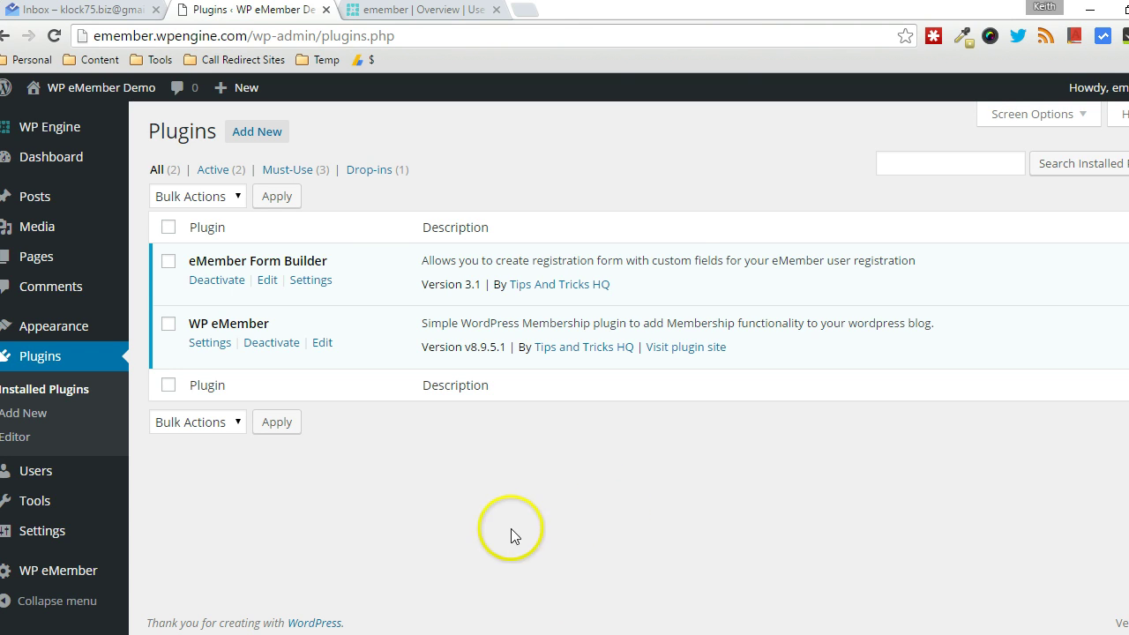
Download the remote wp-eMember folder from /wp-content/plugins to the local desktop.
left_click(573, 634)
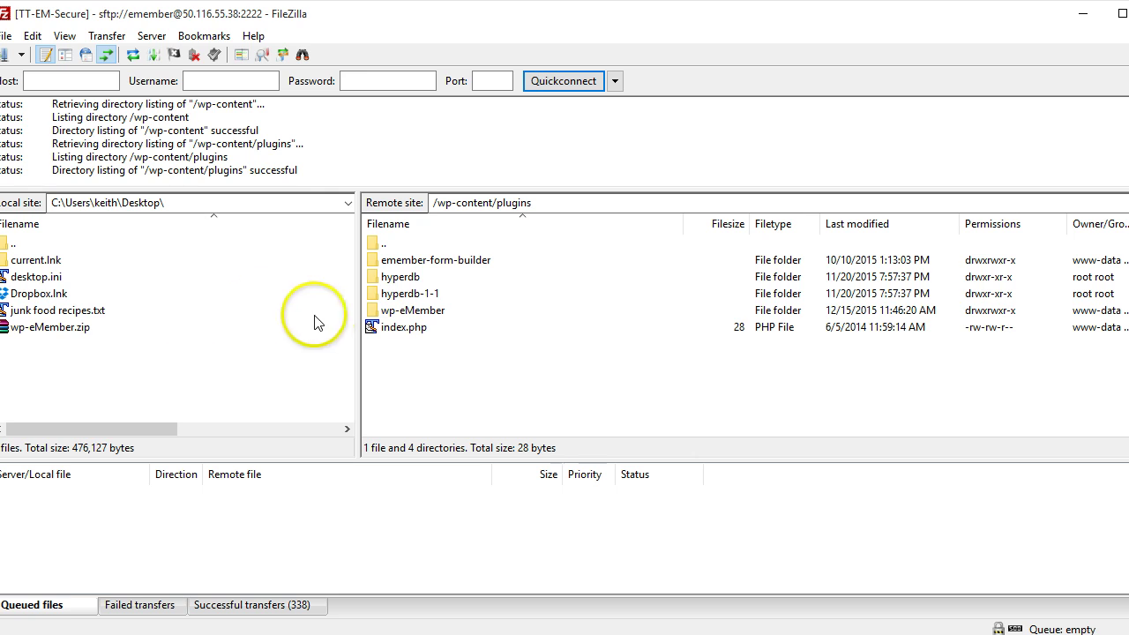
right_click(404, 313)
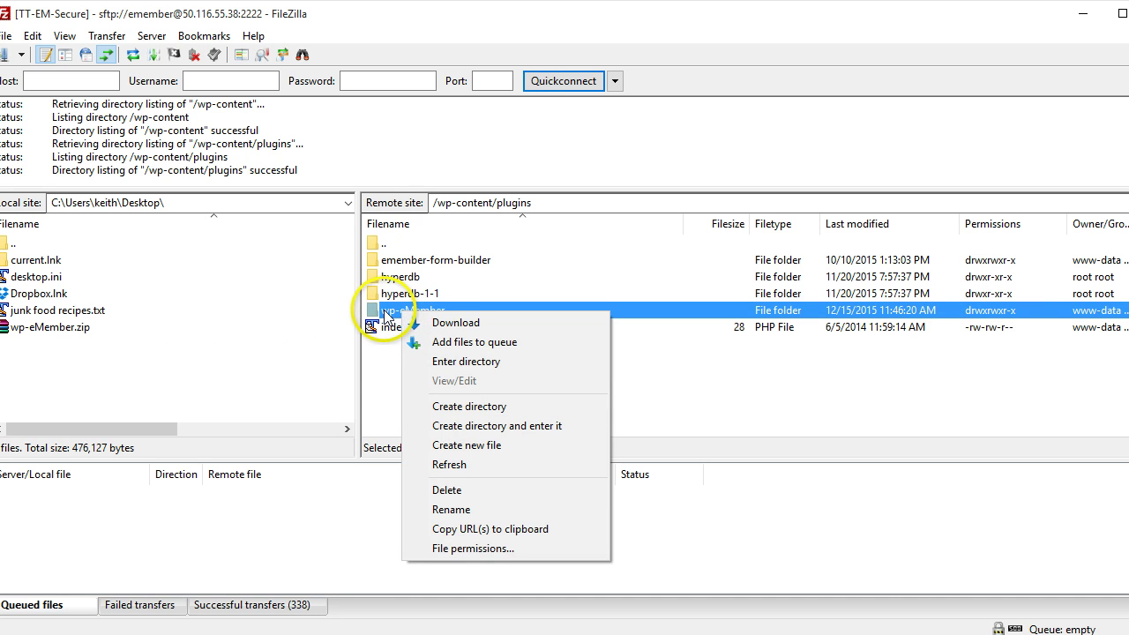
left_click(437, 323)
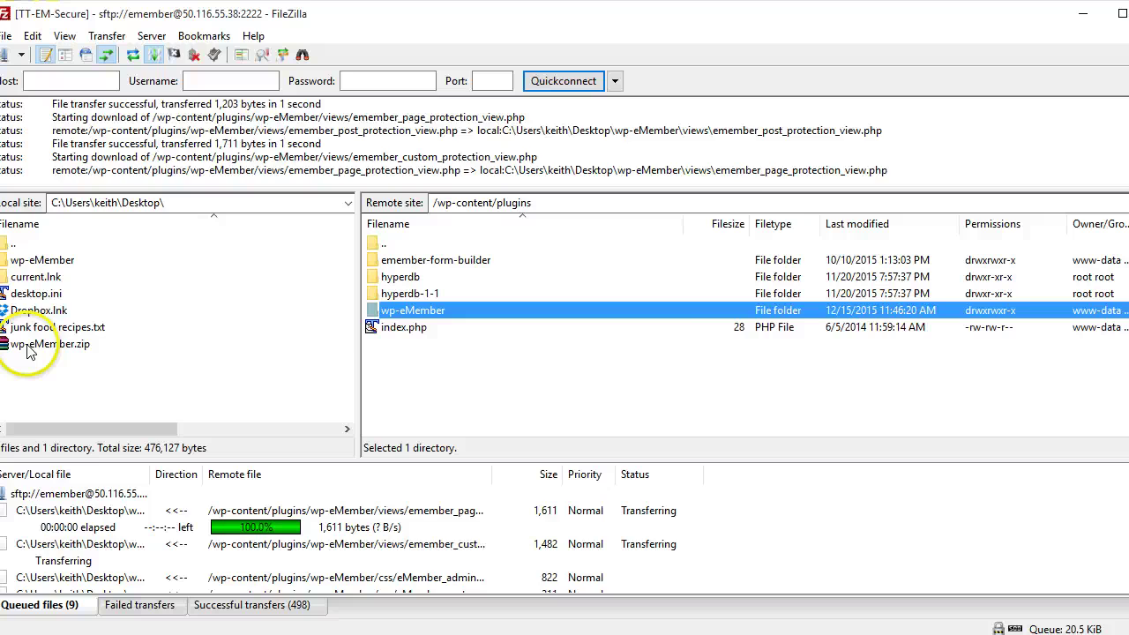
Check the local wp-eMember.zip and downloaded wp-eMember folder, then return to the WordPress Plugins page.
left_click(34, 349)
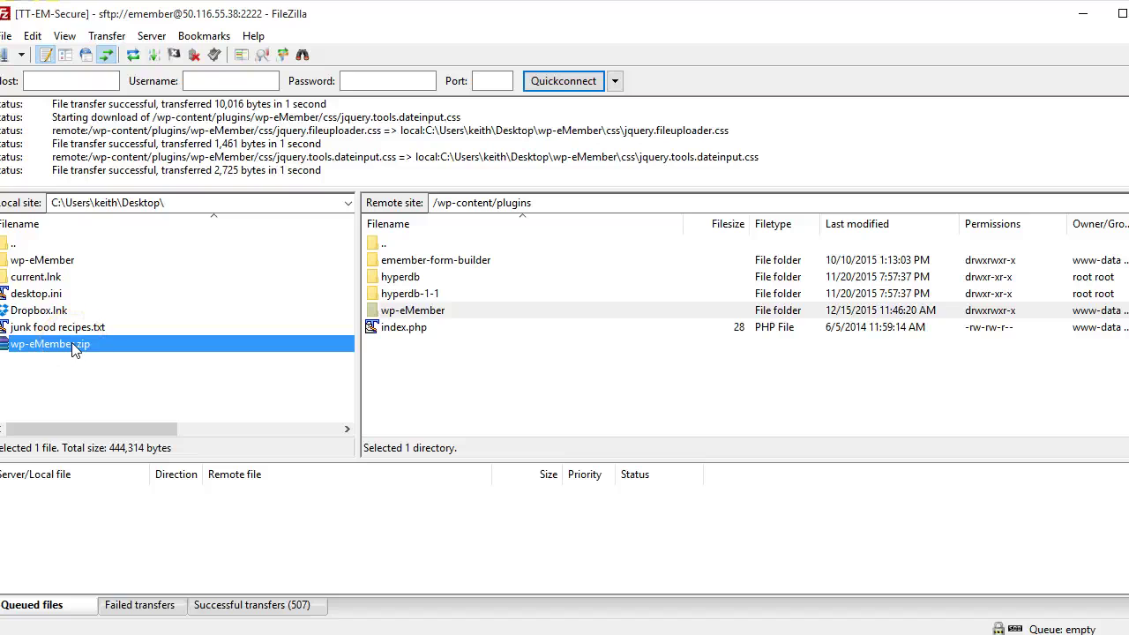
left_click(72, 351)
left_click(52, 263)
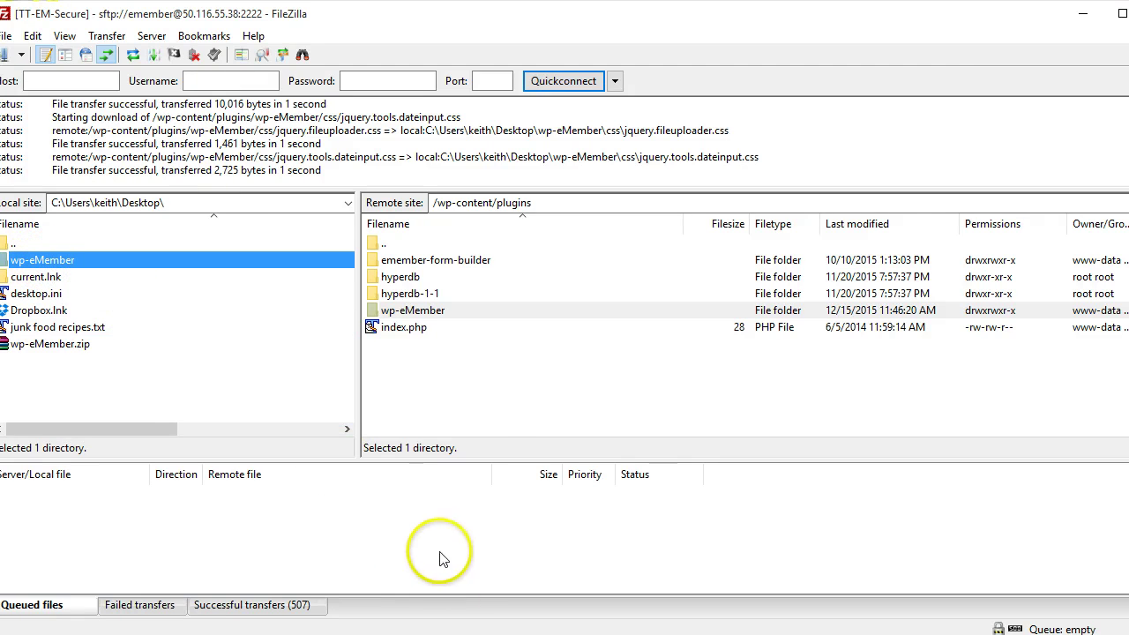
left_click(514, 633)
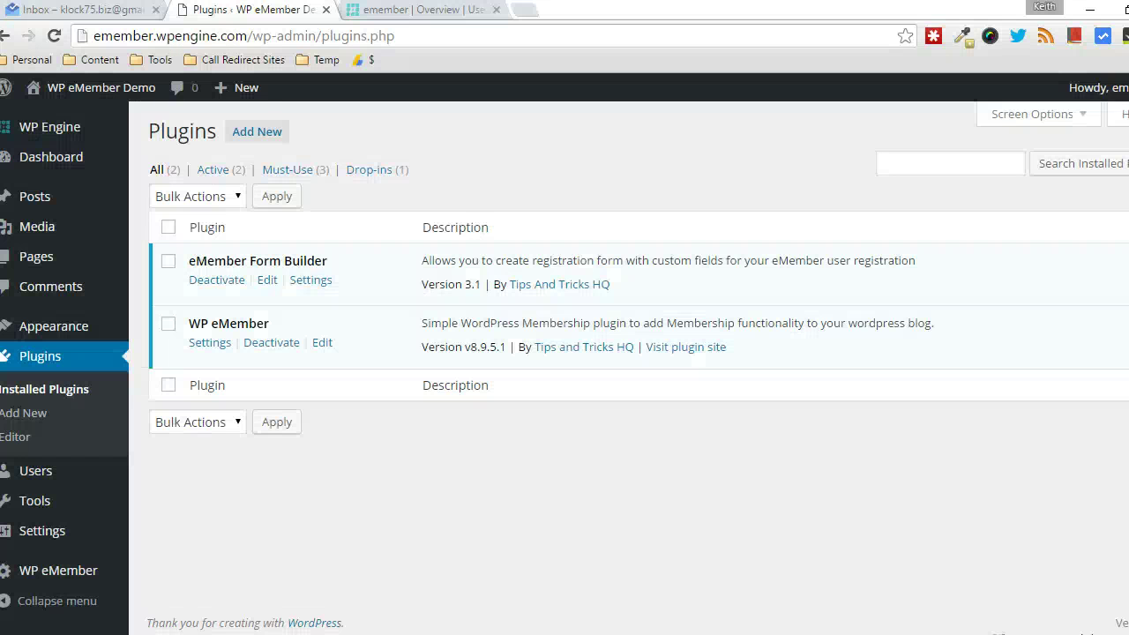
Set WP eMember's eMember Language to French and save with Update options.
left_click(210, 344)
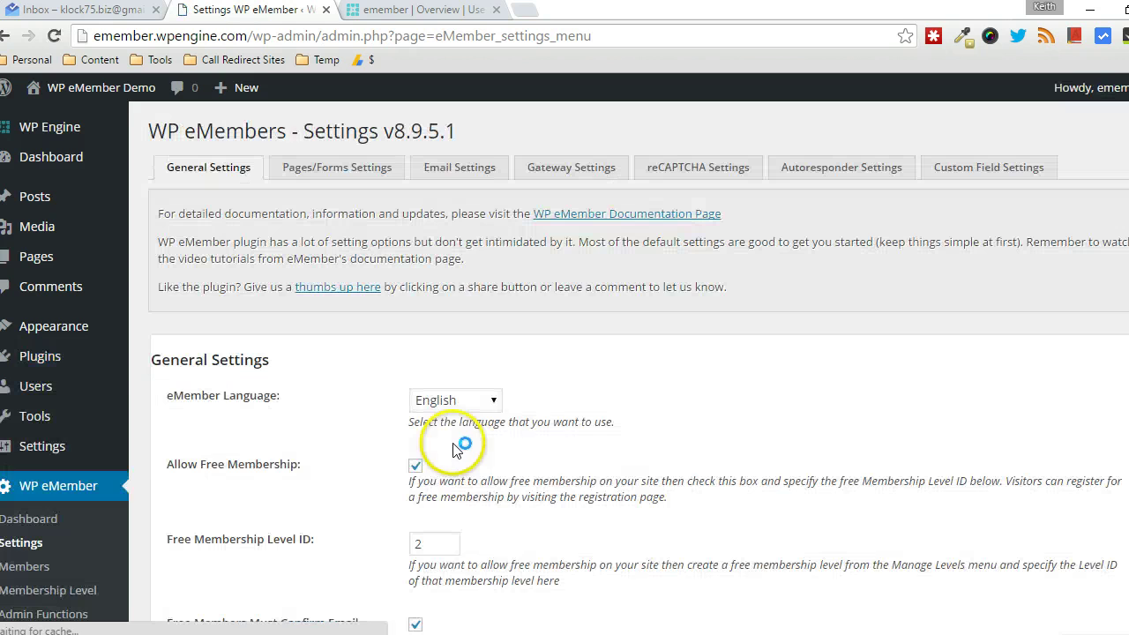
left_click(460, 402)
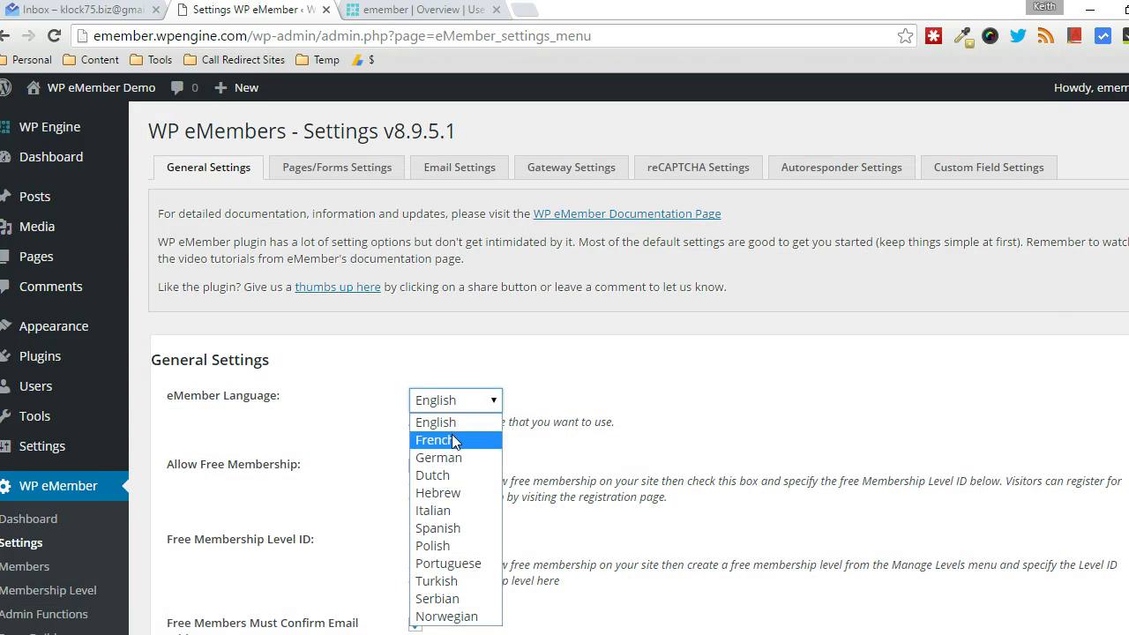
left_click(451, 435)
scroll(988, 353, "down", 20)
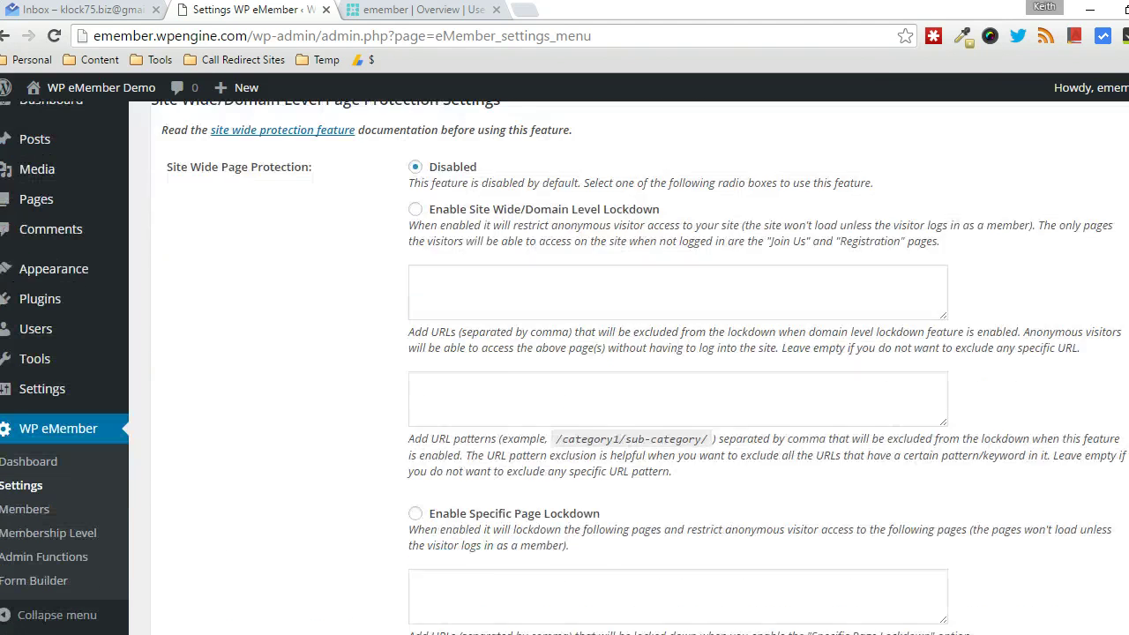
scroll(640, 353, "down", 3)
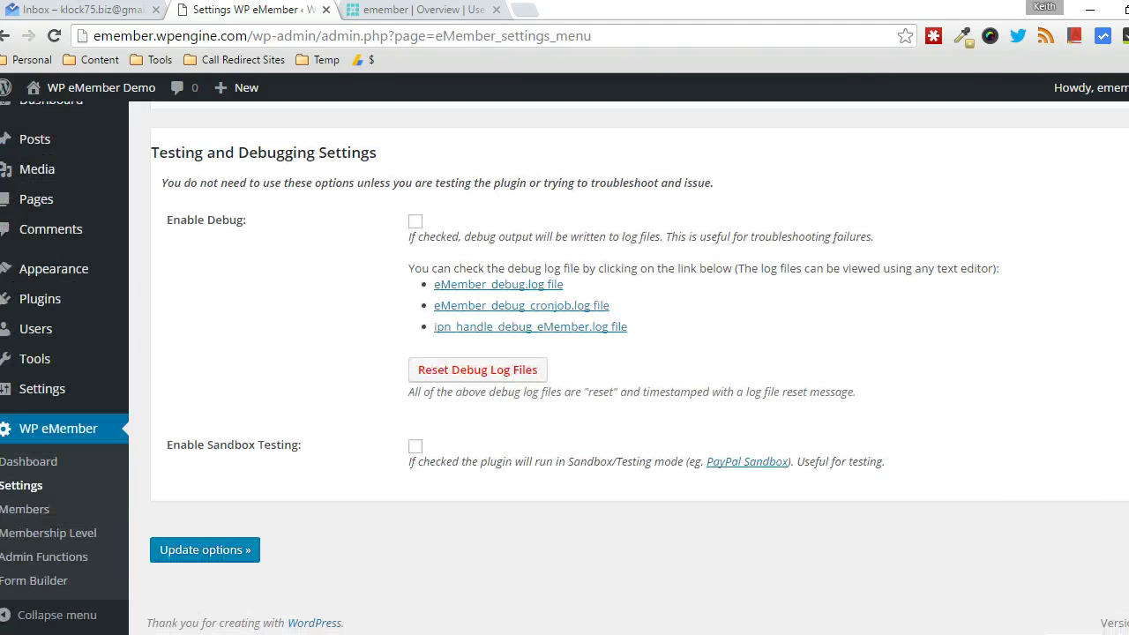
left_click(207, 552)
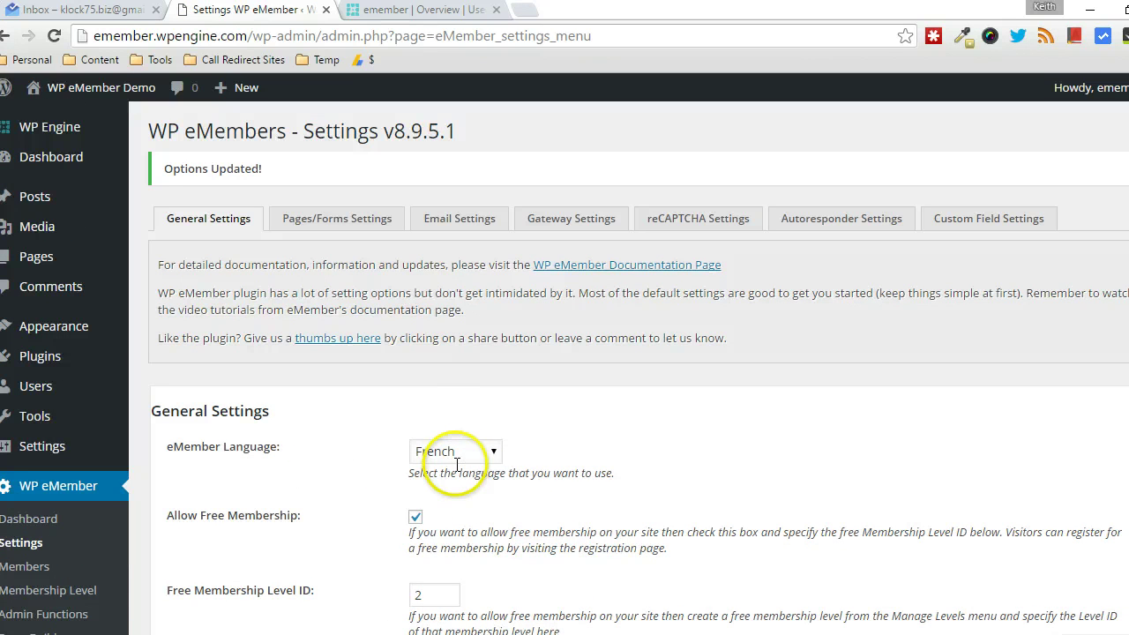
Deactivate WP eMember on the Plugins page, then delete it, confirming removal of its files.
left_click(71, 371)
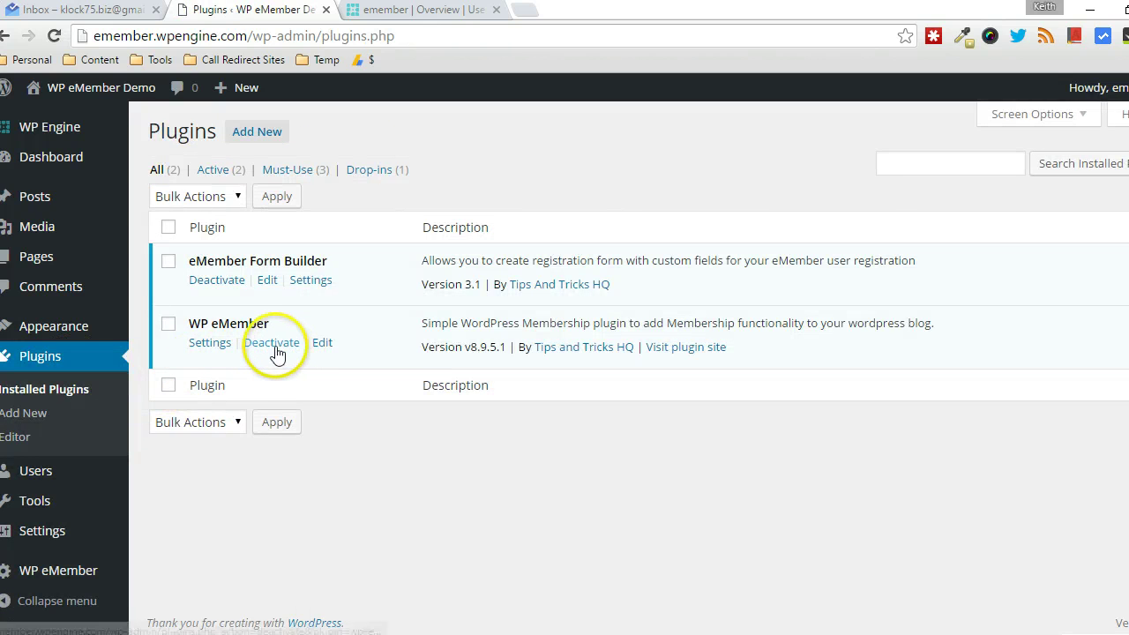
left_click(276, 350)
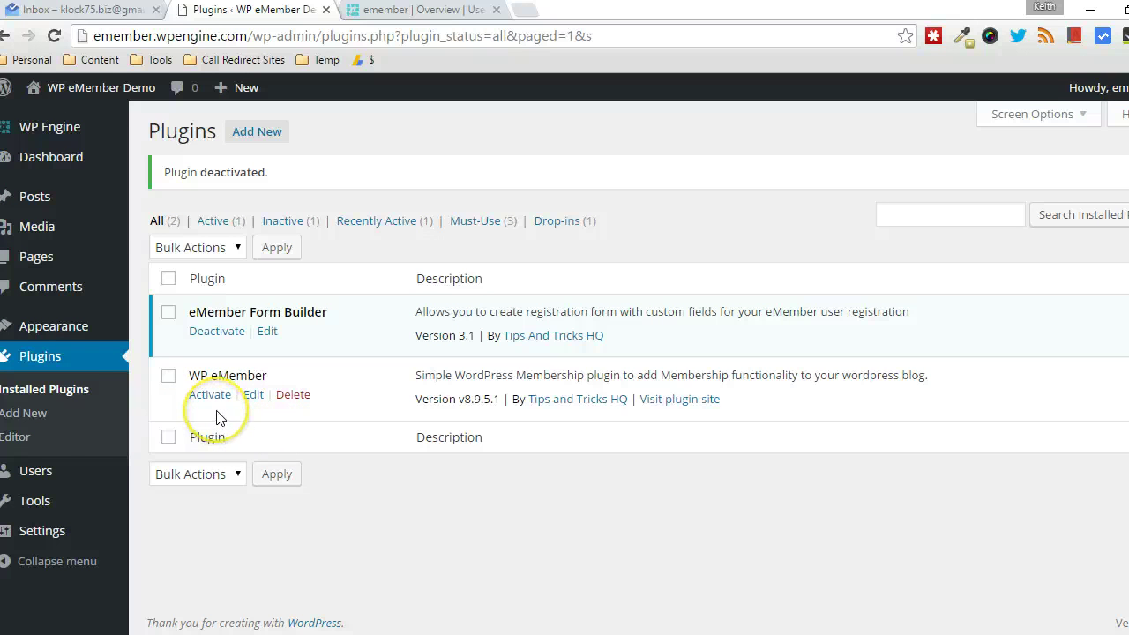
left_click(292, 396)
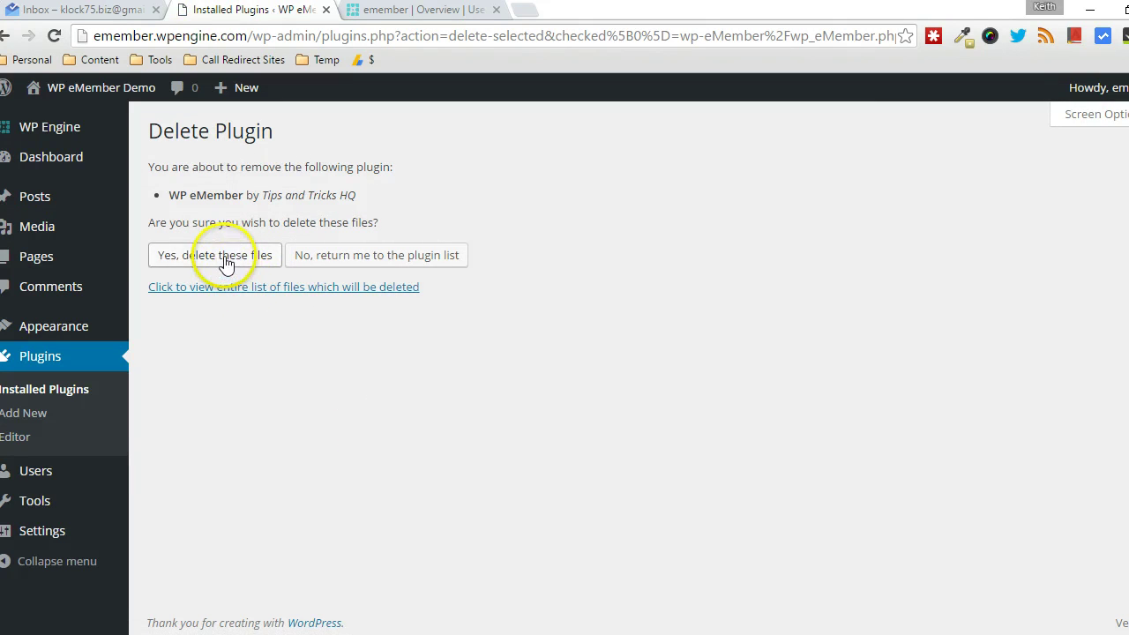
left_click(264, 255)
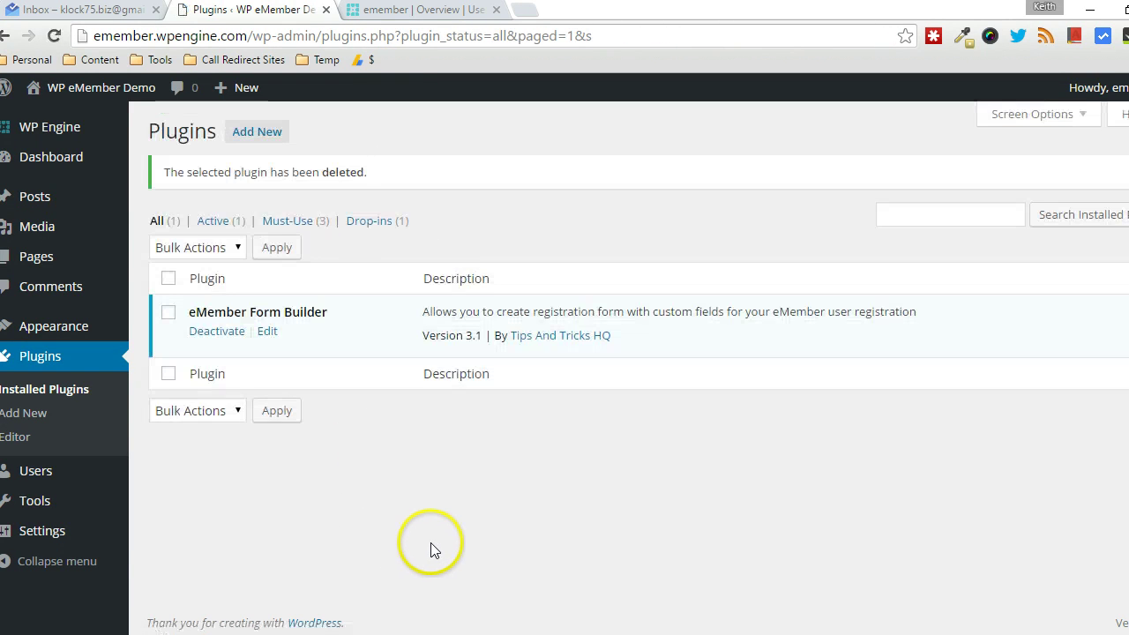
Refresh FileZilla's remote plugins listing to confirm wp-eMember is gone, and select the local wp-eMember.zip.
left_click(546, 634)
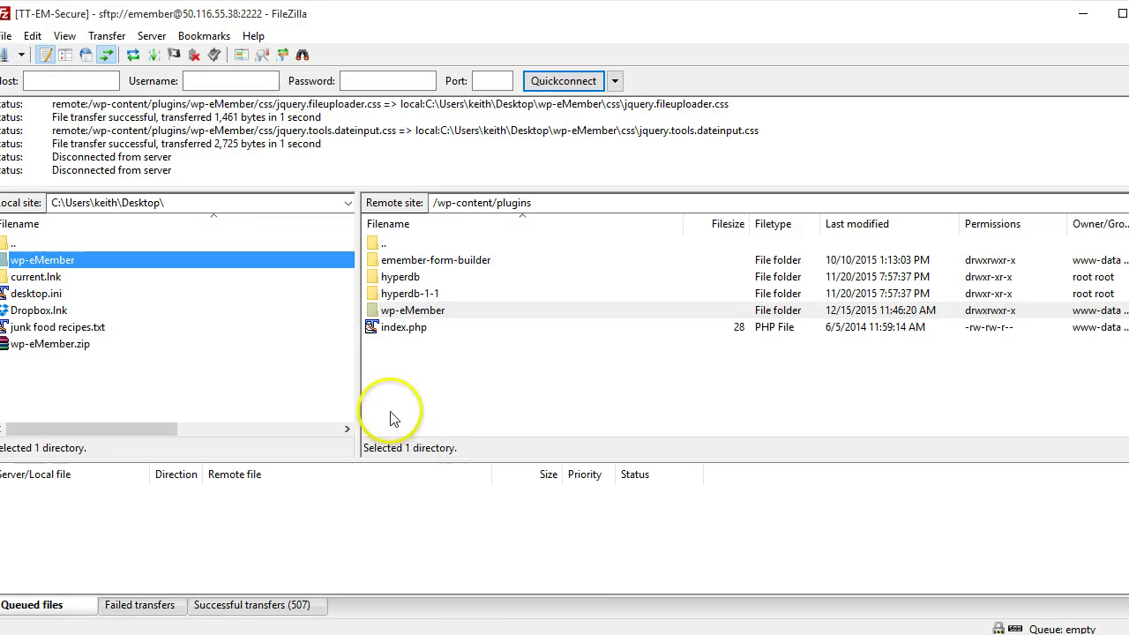
right_click(399, 382)
left_click(448, 517)
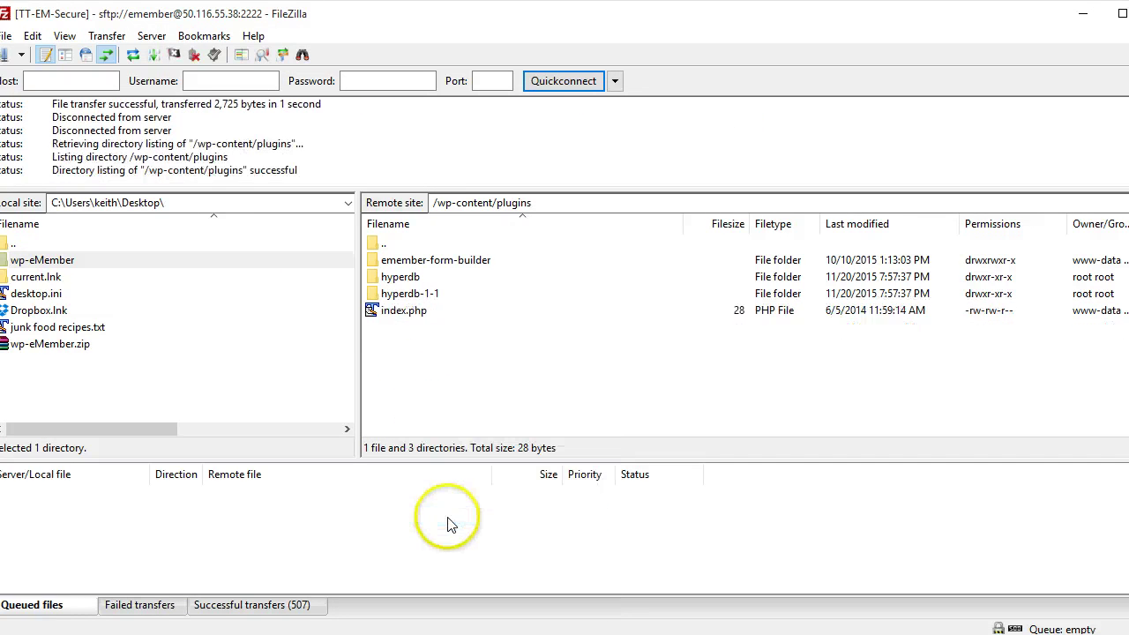
left_click(53, 350)
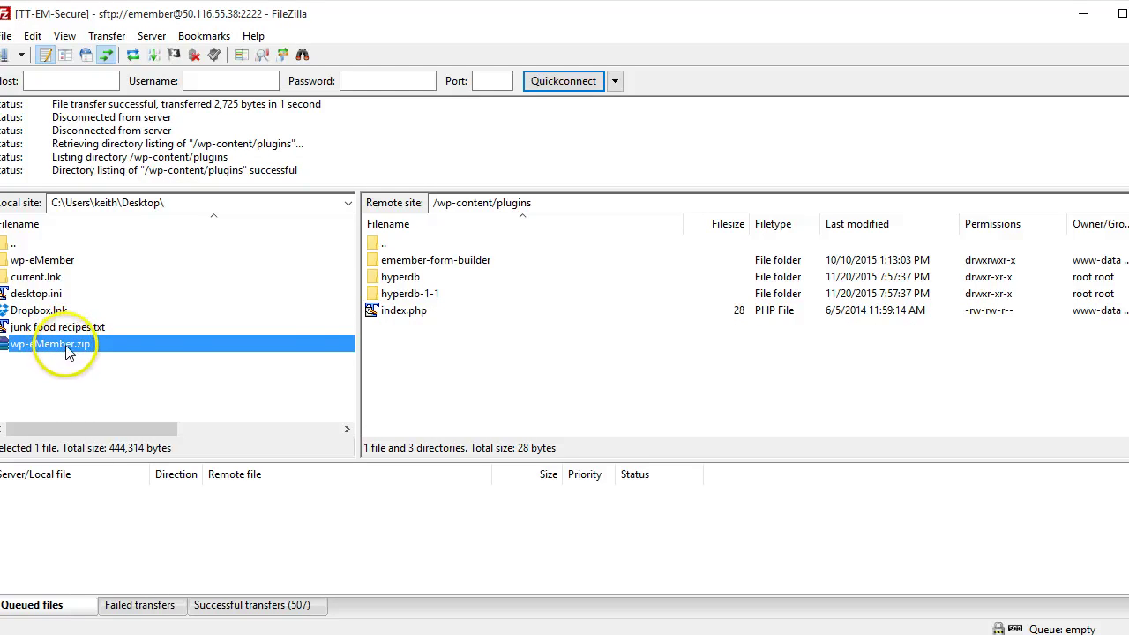
left_click_drag(69, 351, 426, 339)
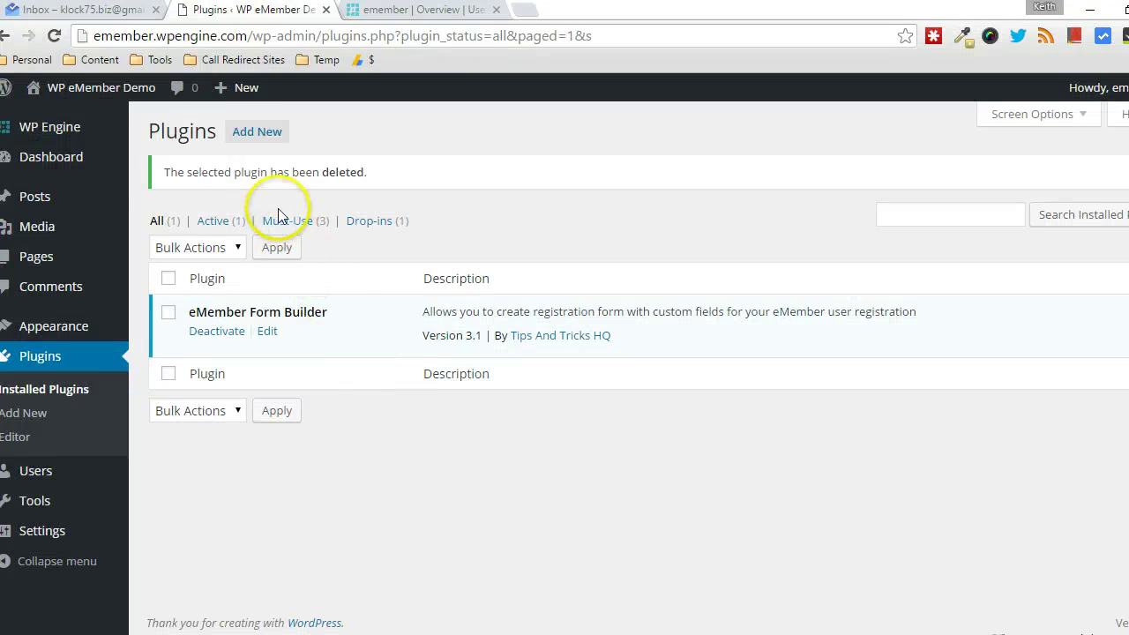
Upload wp-eMember.zip through Add New > Upload Plugin and install it, skipping the restore point.
left_click(269, 147)
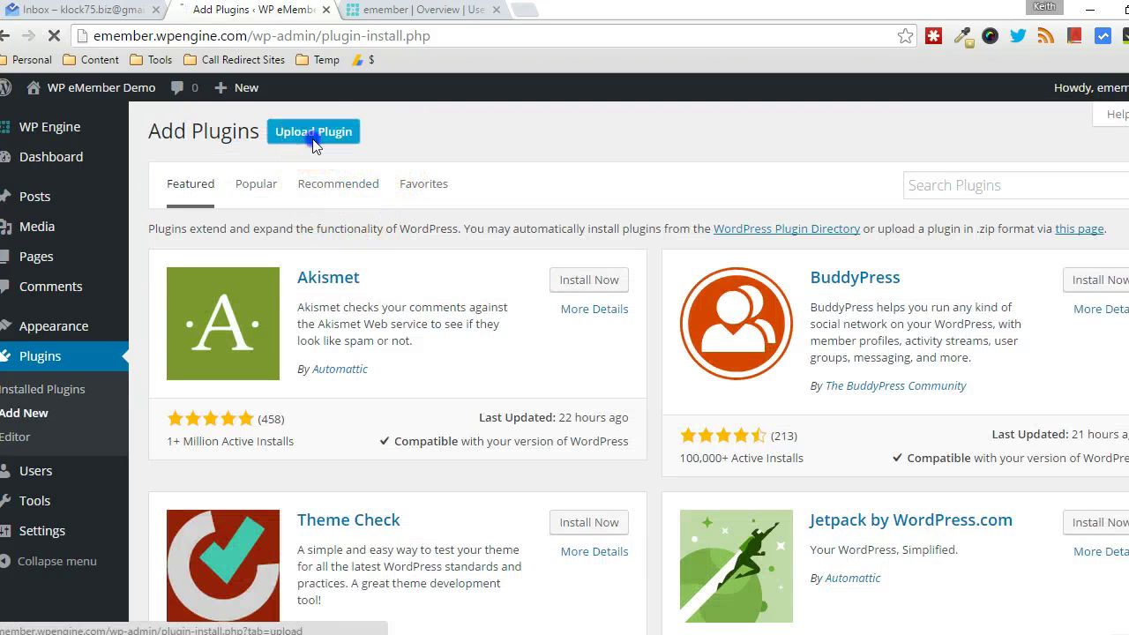
left_click(312, 134)
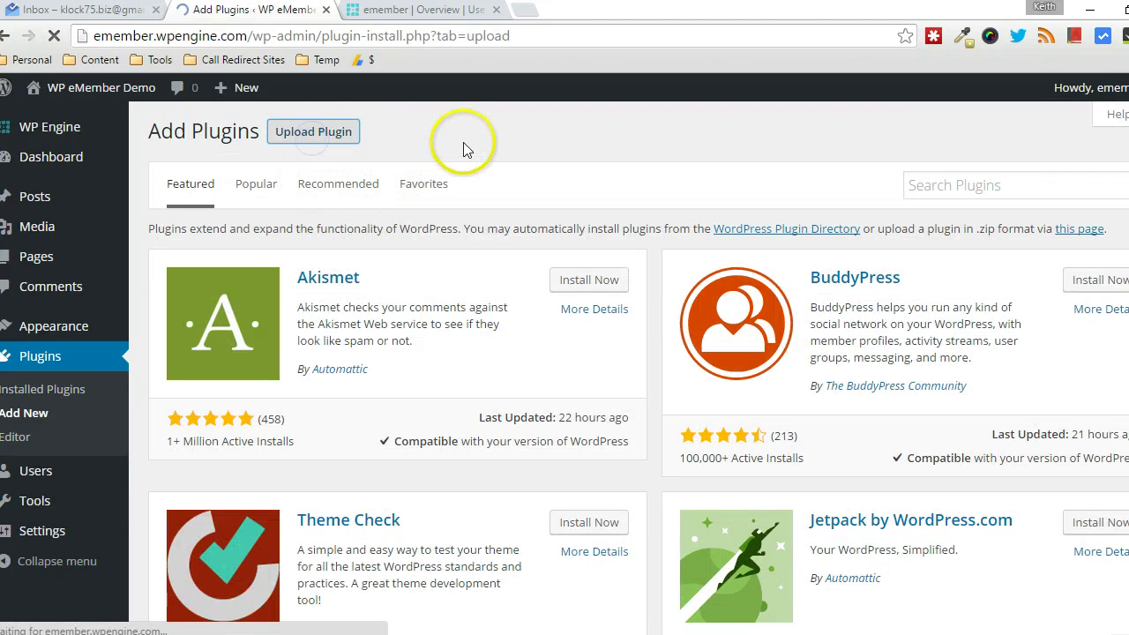
left_click(518, 284)
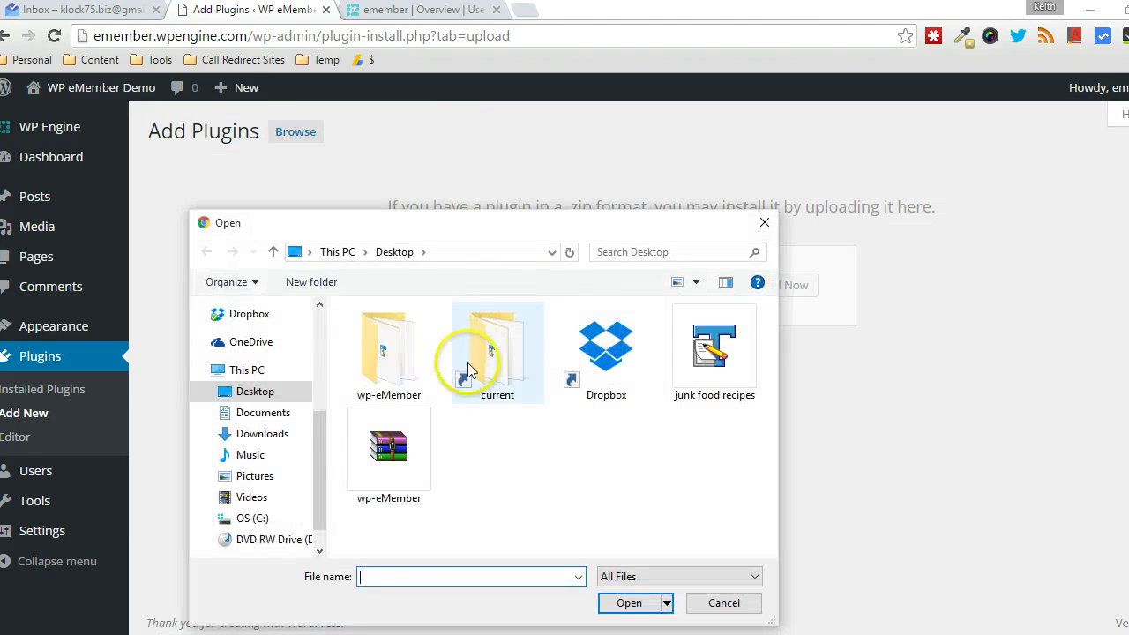
left_click(393, 464)
double_click(393, 464)
left_click(750, 285)
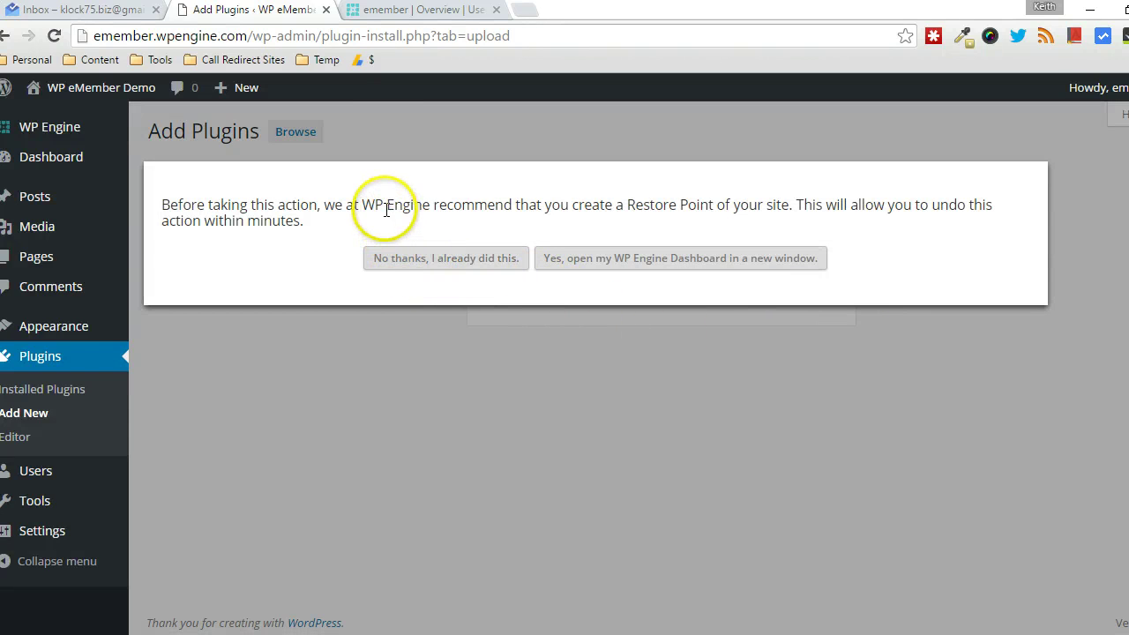
left_click(402, 258)
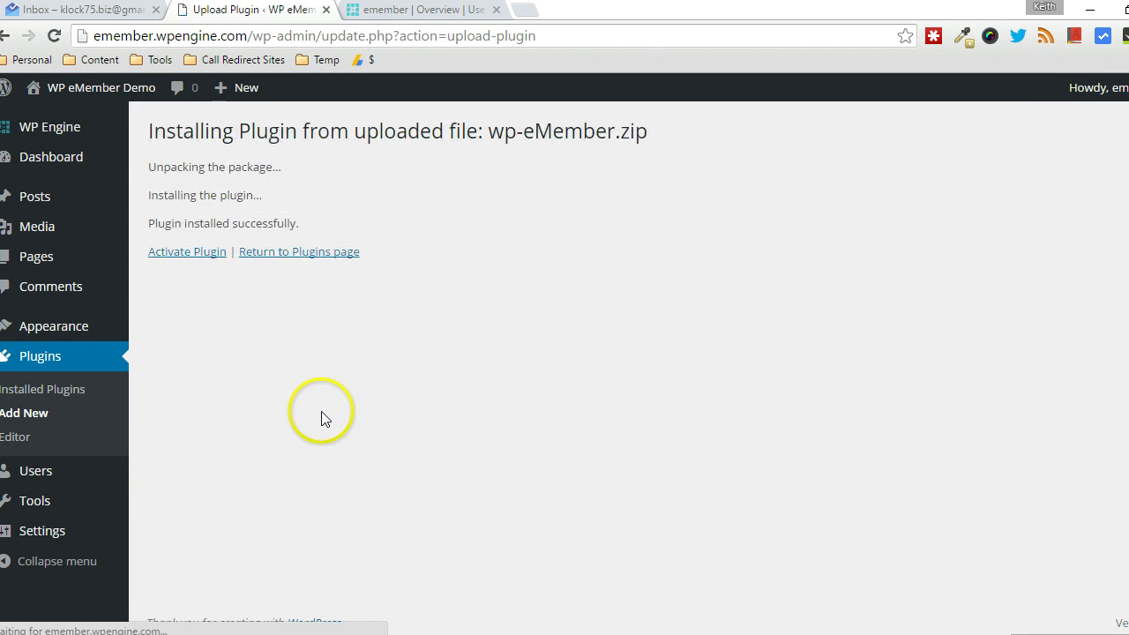
Activate the reinstalled WP eMember plugin and highlight its version number v8.9.5.1.
left_click(187, 255)
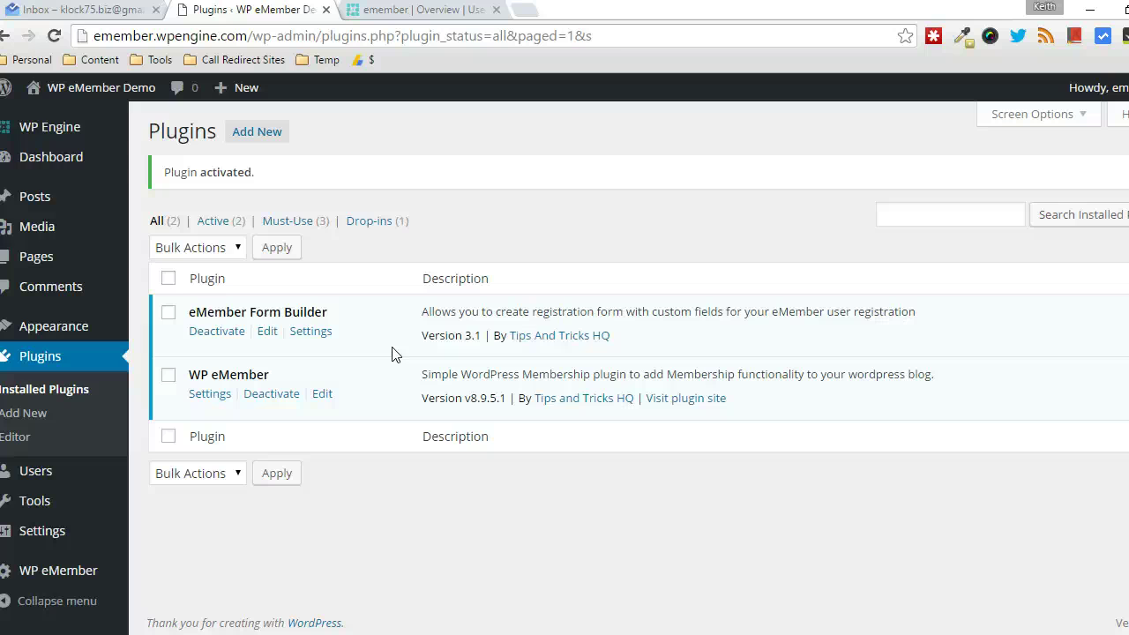
left_click_drag(463, 397, 505, 400)
left_click(207, 397)
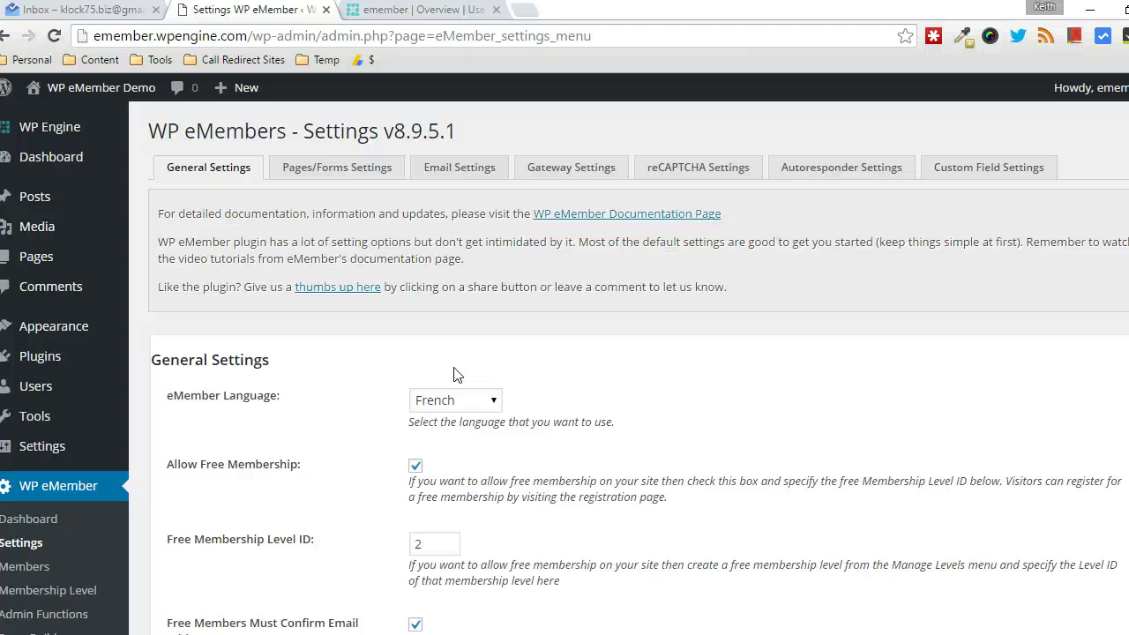
left_click(6, 36)
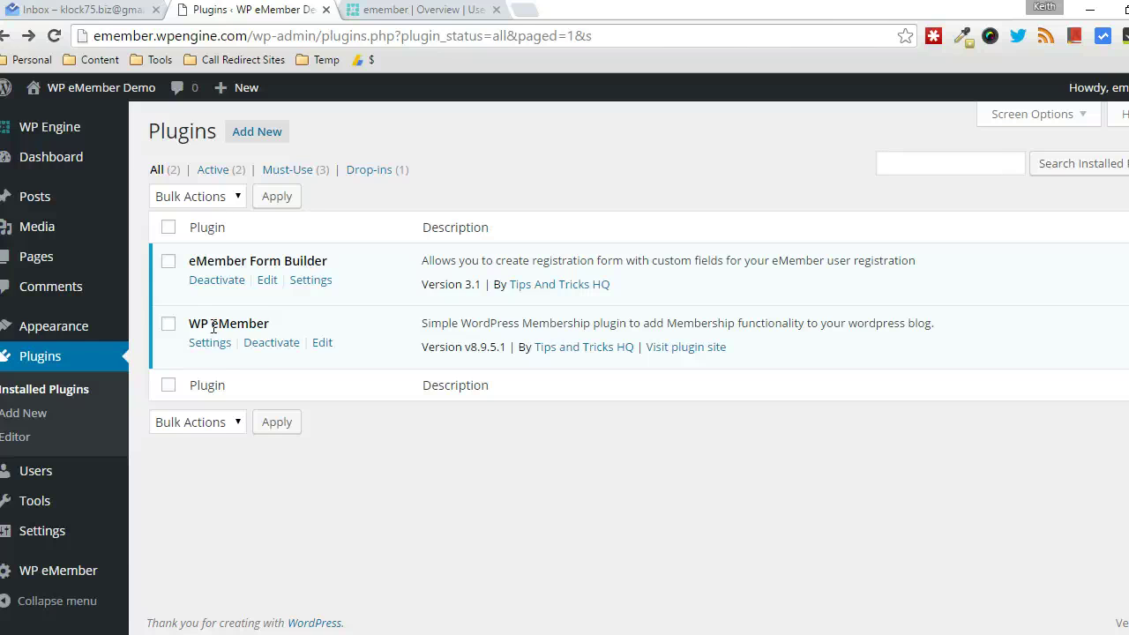
left_click(221, 327)
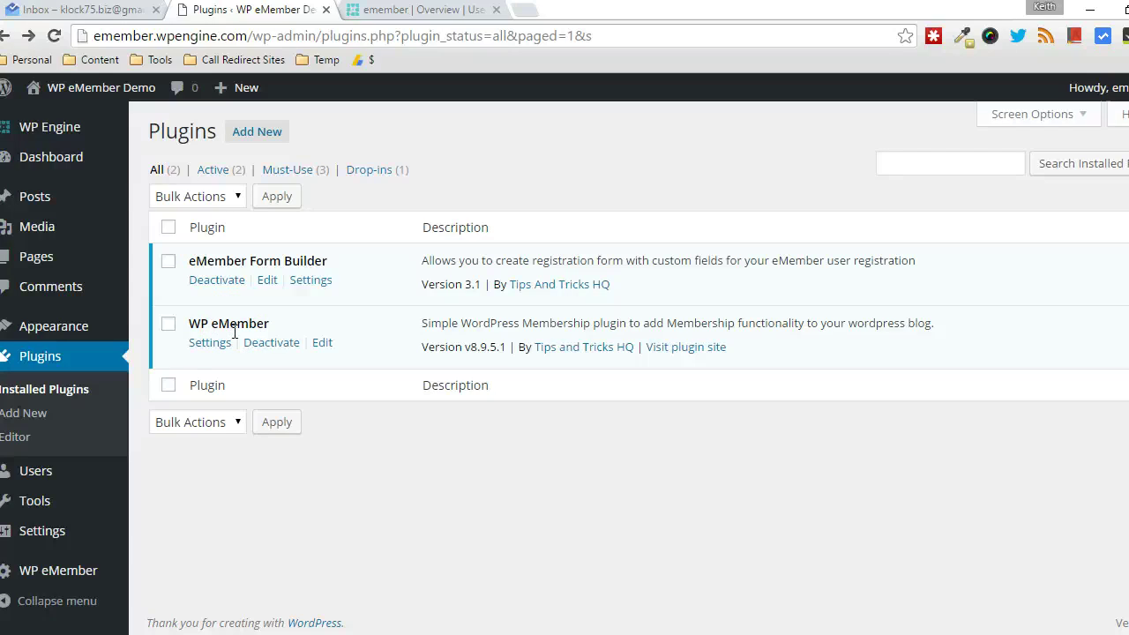